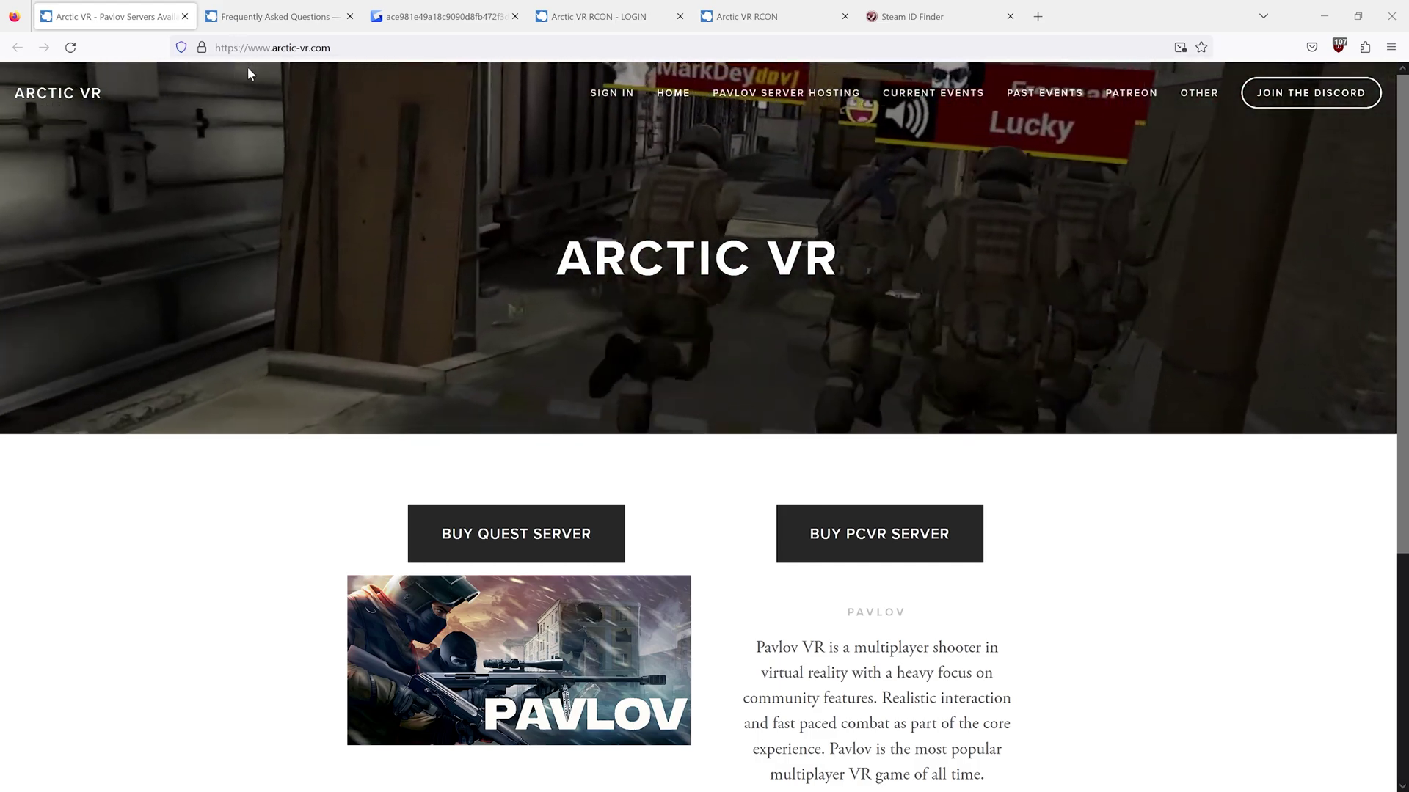
- Bring up the 'Your Pavlov Server is online' email screenshot listing the RCON IP, port and password
{"action": "key", "text": "ctrl+3"}
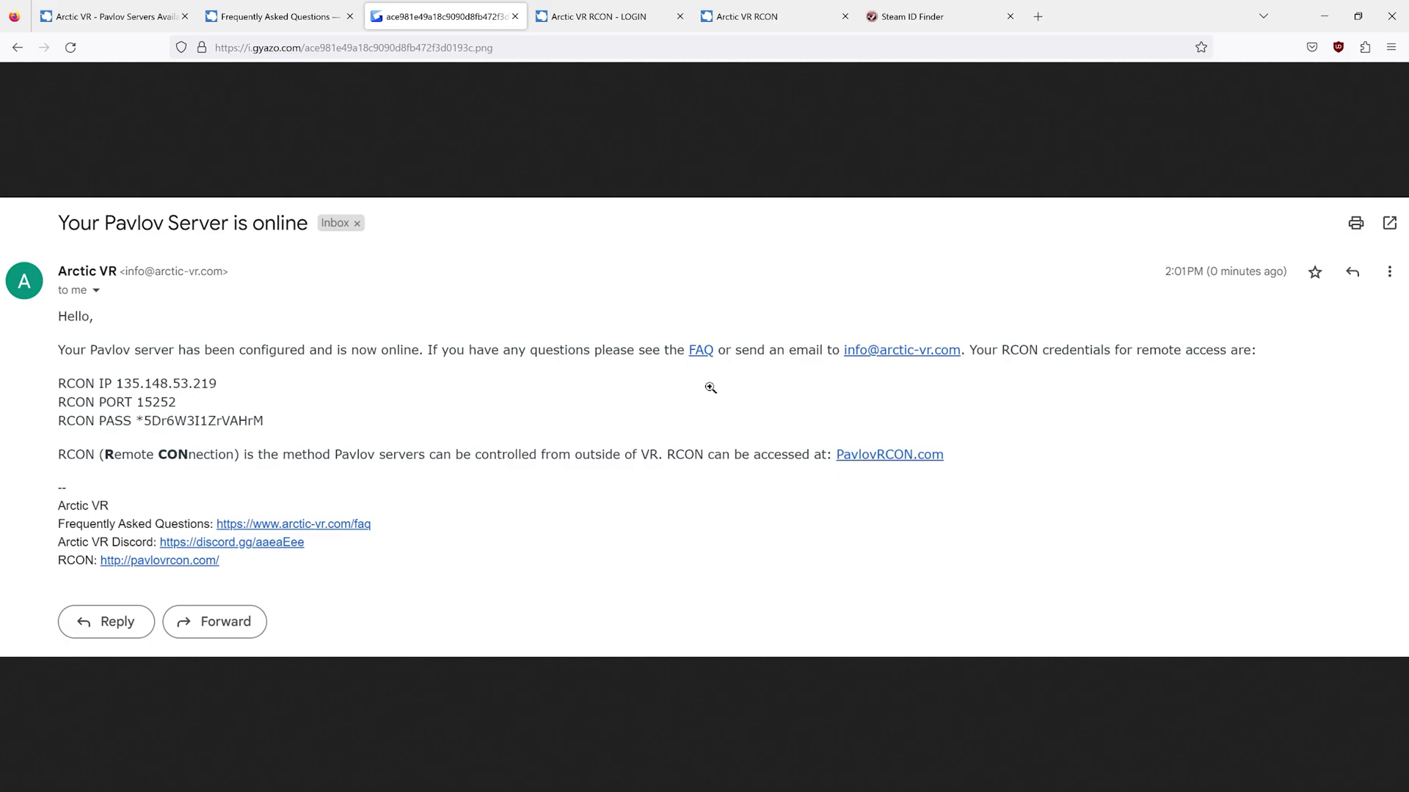
- Go through the RCON login tab to the logged-in dashboard for the 'bass fishing' server
{"action": "left_click", "coordinate": [591, 16]}
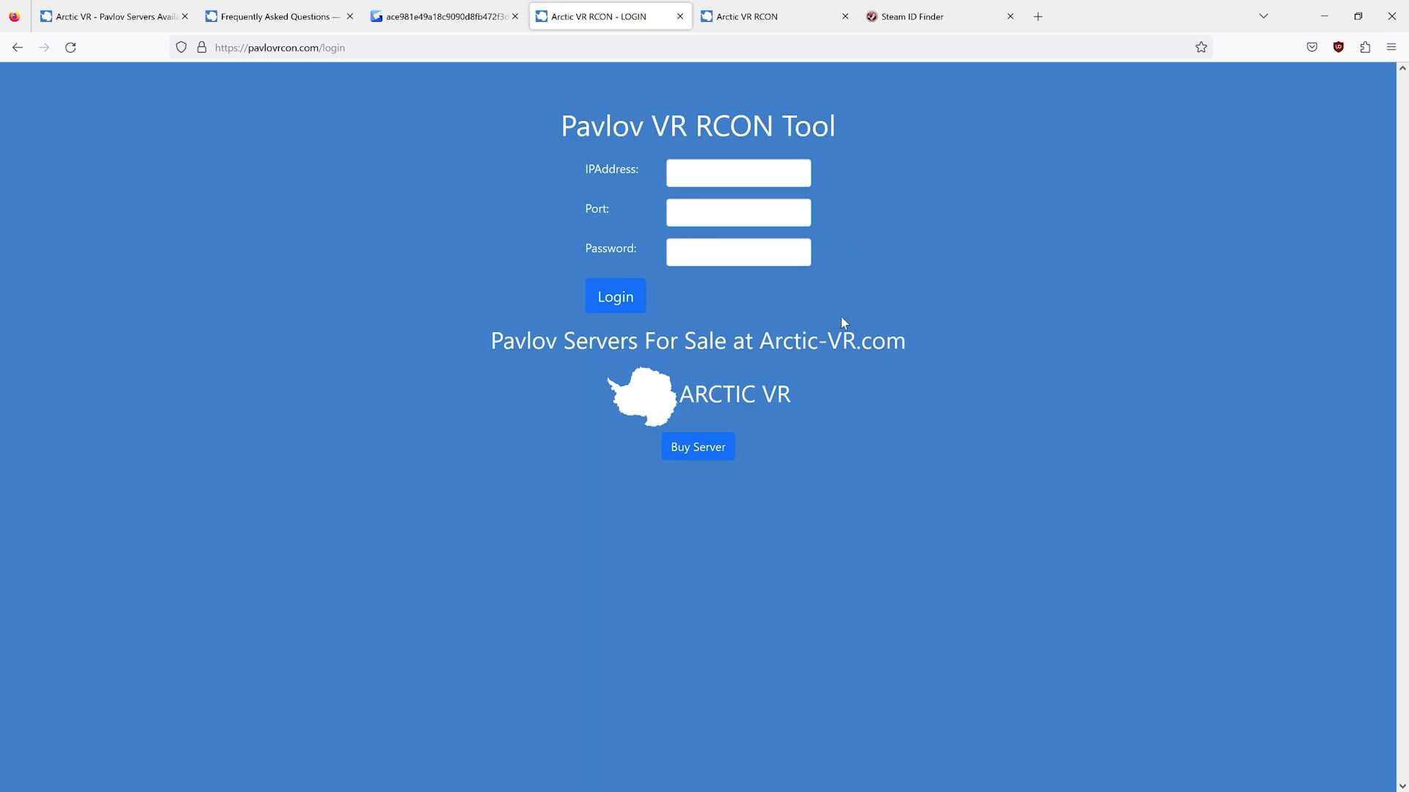
{"action": "left_click", "coordinate": [760, 14]}
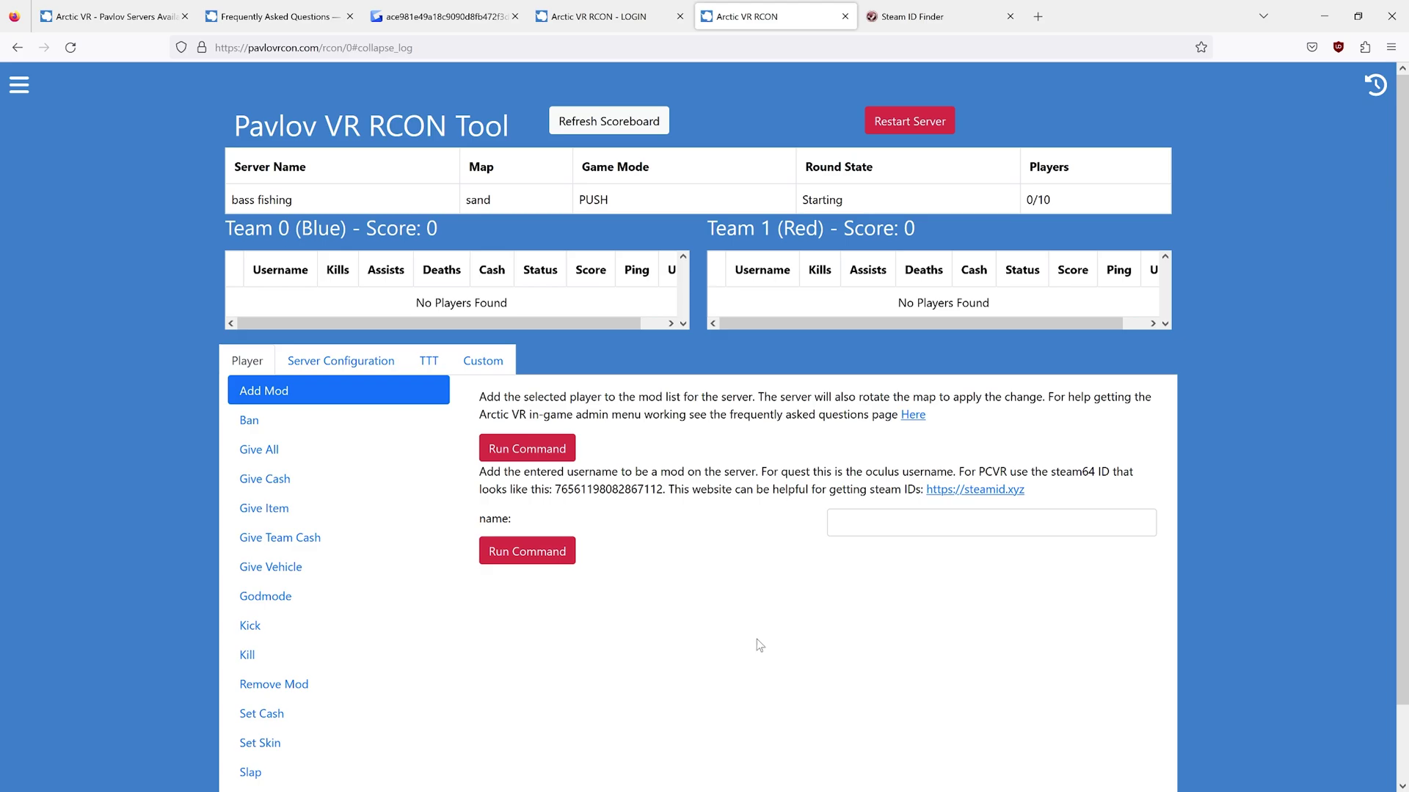
{"action": "scroll", "coordinate": [760, 651], "scroll_direction": "down", "scroll_amount": 2}
{"action": "scroll", "coordinate": [732, 622], "scroll_direction": "up", "scroll_amount": 2}
- Look up the player's Steam username on steamid.xyz and select their Steam64 ID
{"action": "left_click", "coordinate": [955, 492]}
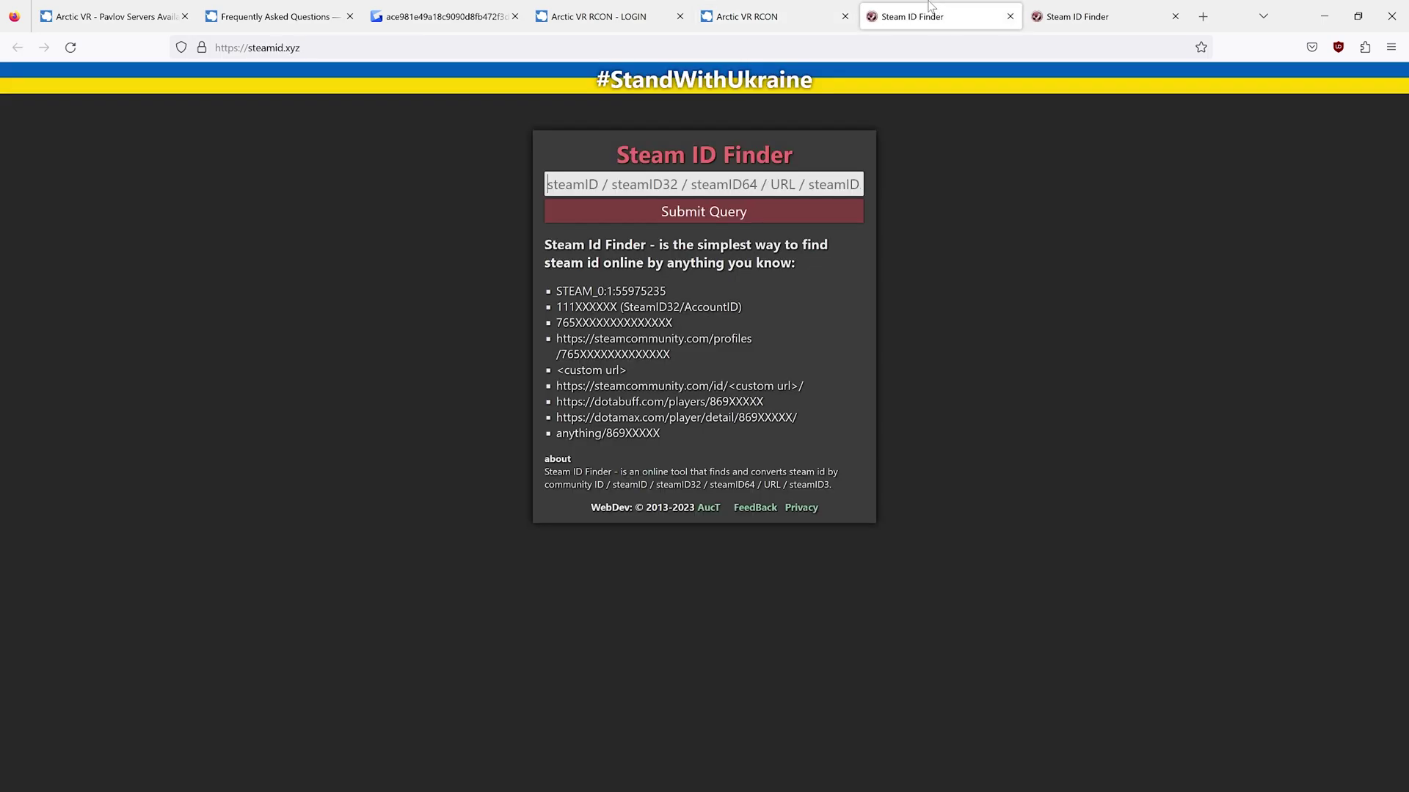
{"action": "type", "text": "mess"}
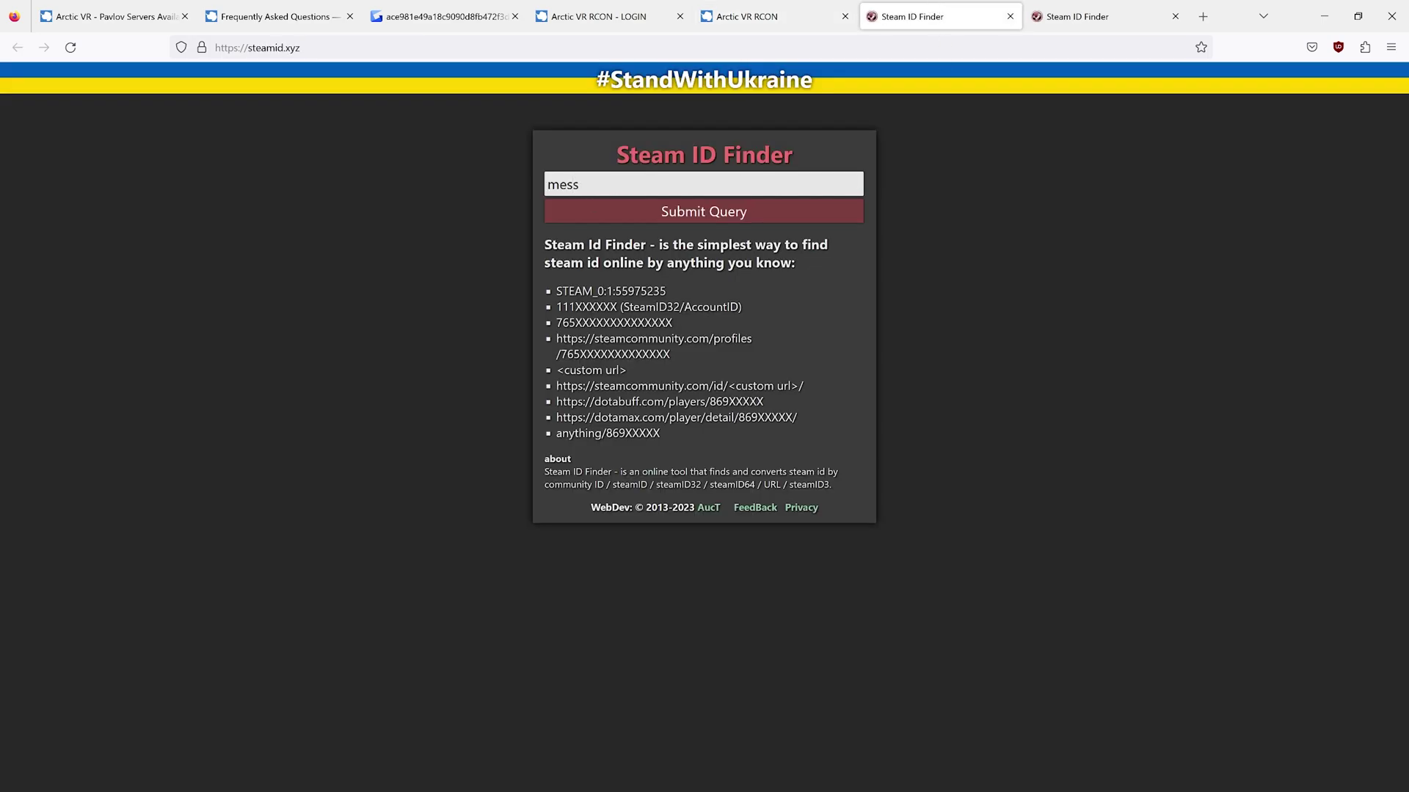
{"action": "type", "text": "iahpenguin"}
{"action": "key", "text": "Return"}
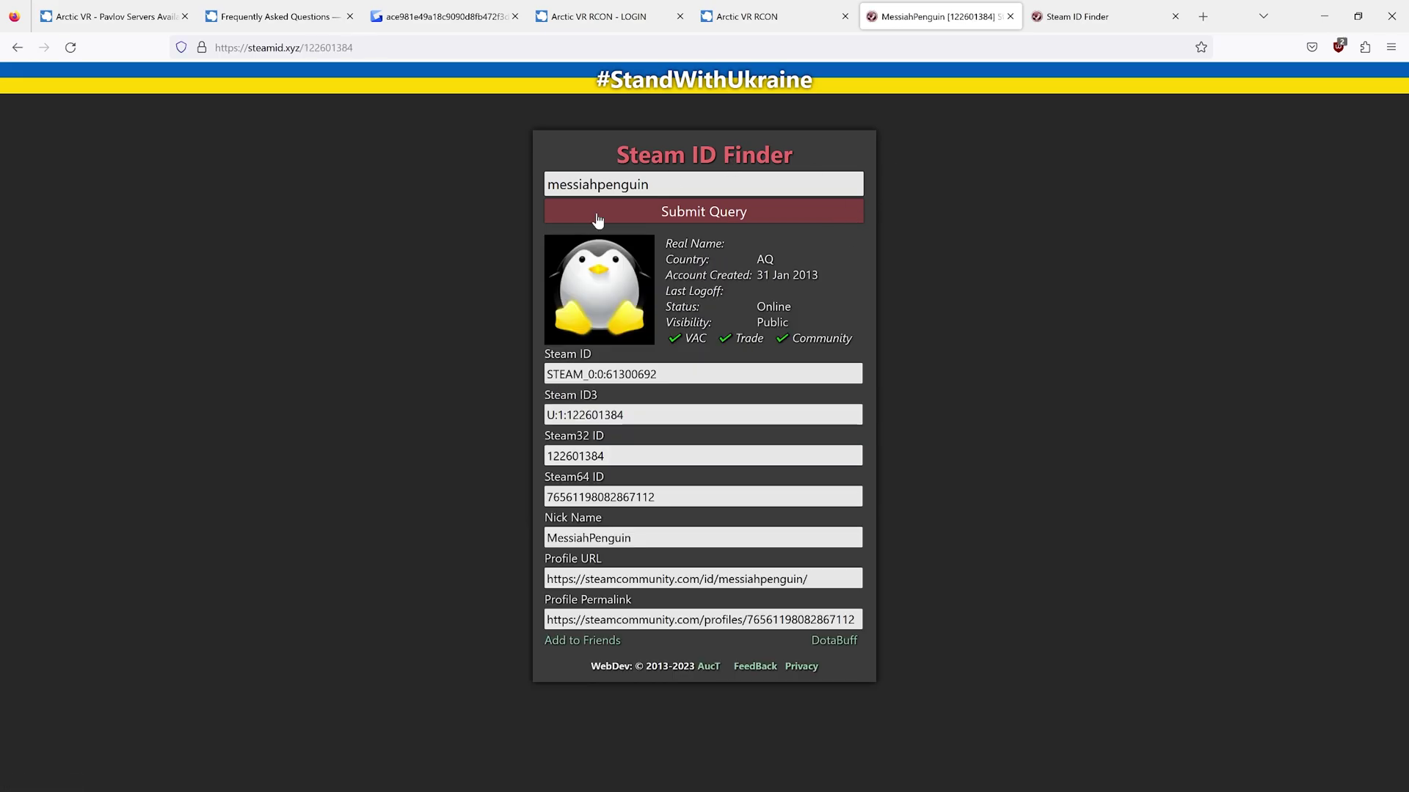
{"action": "key", "text": "ctrl+a"}
{"action": "left_click", "coordinate": [336, 285]}
{"action": "left_click_drag", "start_coordinate": [545, 478], "coordinate": [622, 486]}
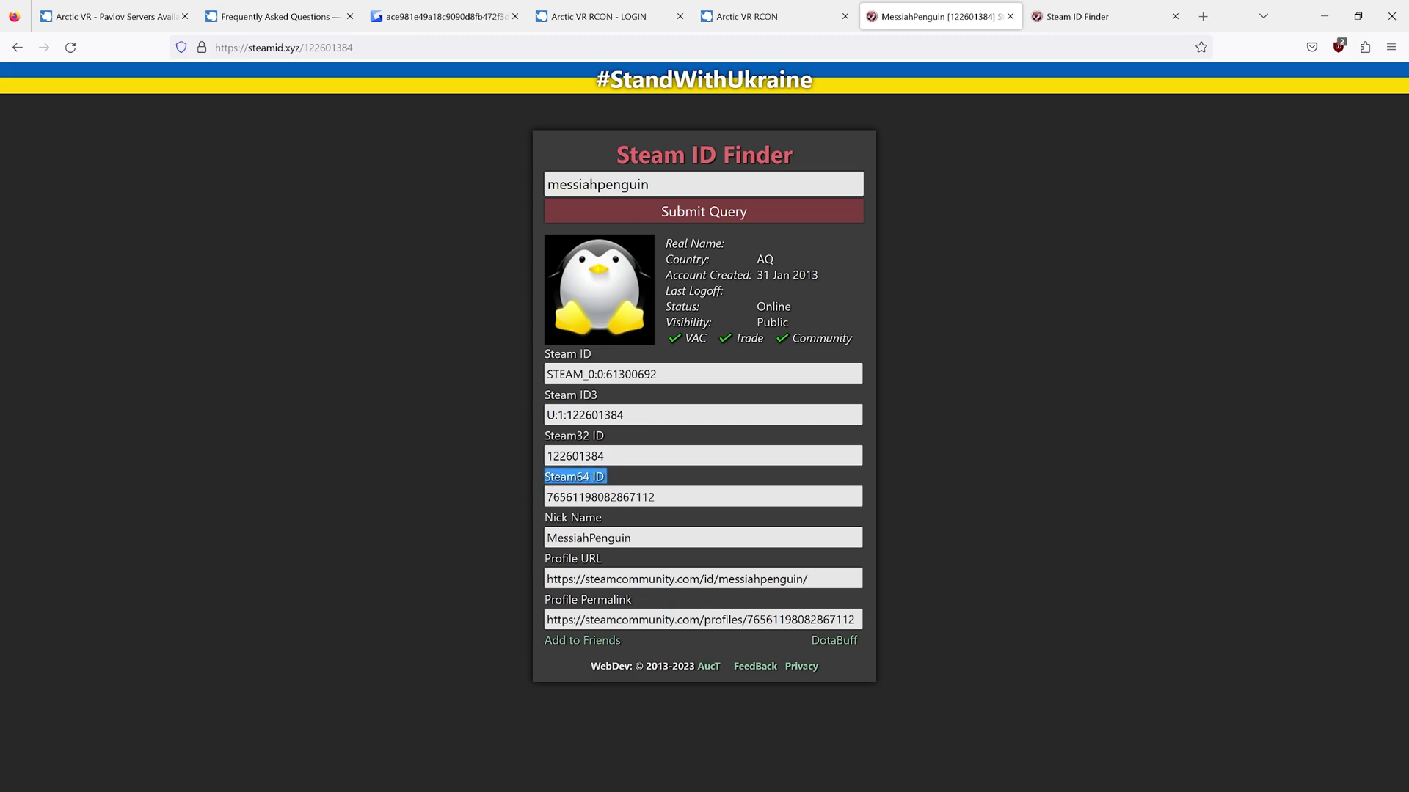
{"action": "double_click", "coordinate": [612, 497]}
{"action": "key", "text": "ctrl+c"}
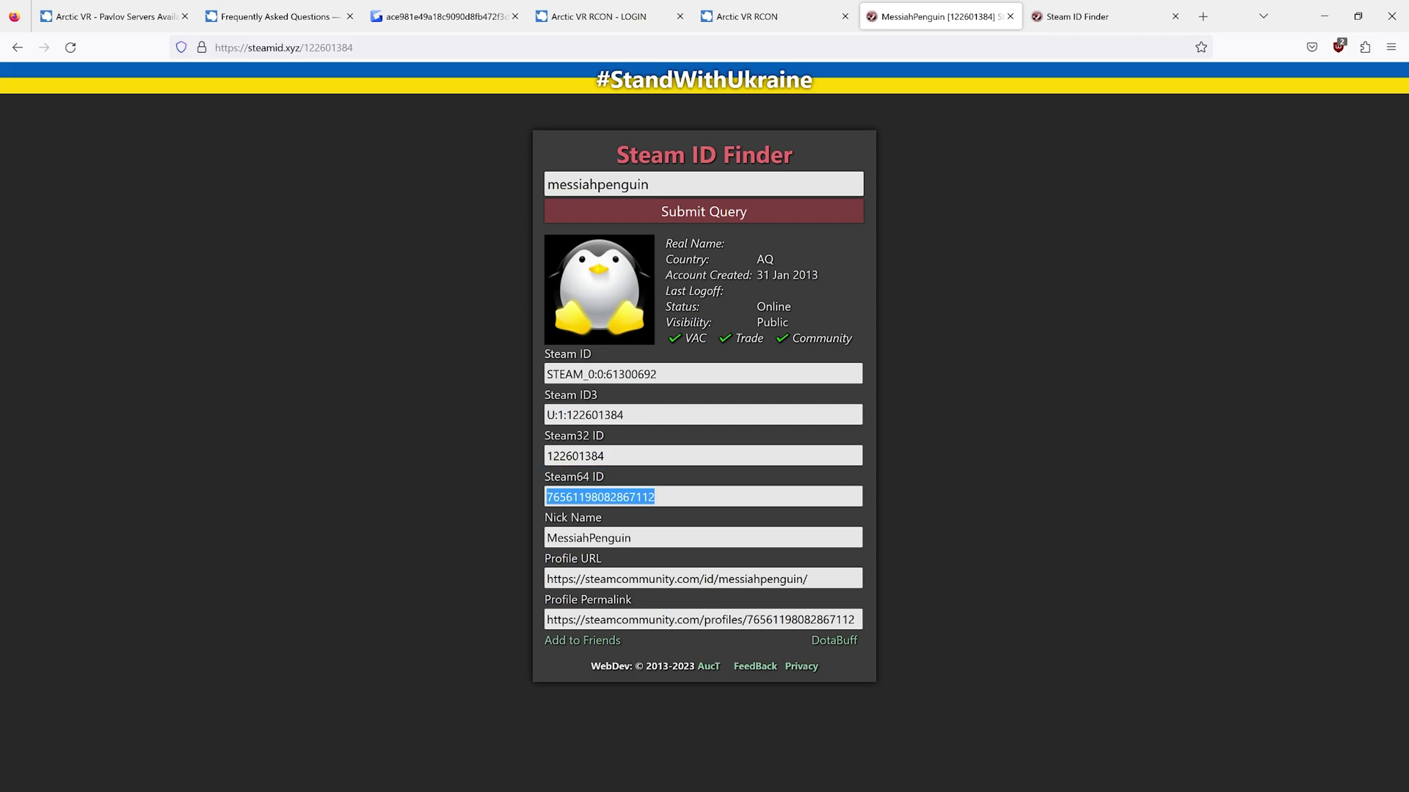
- Paste the copied Steam64 ID into the RCON tool's Add Mod name field
{"action": "left_click", "coordinate": [754, 15]}
{"action": "left_click", "coordinate": [990, 522]}
{"action": "key", "text": "ctrl+v"}
- Run Add Mod with the Steam64 ID, then replace it with the player's Steam username and run again
{"action": "left_click", "coordinate": [527, 551]}
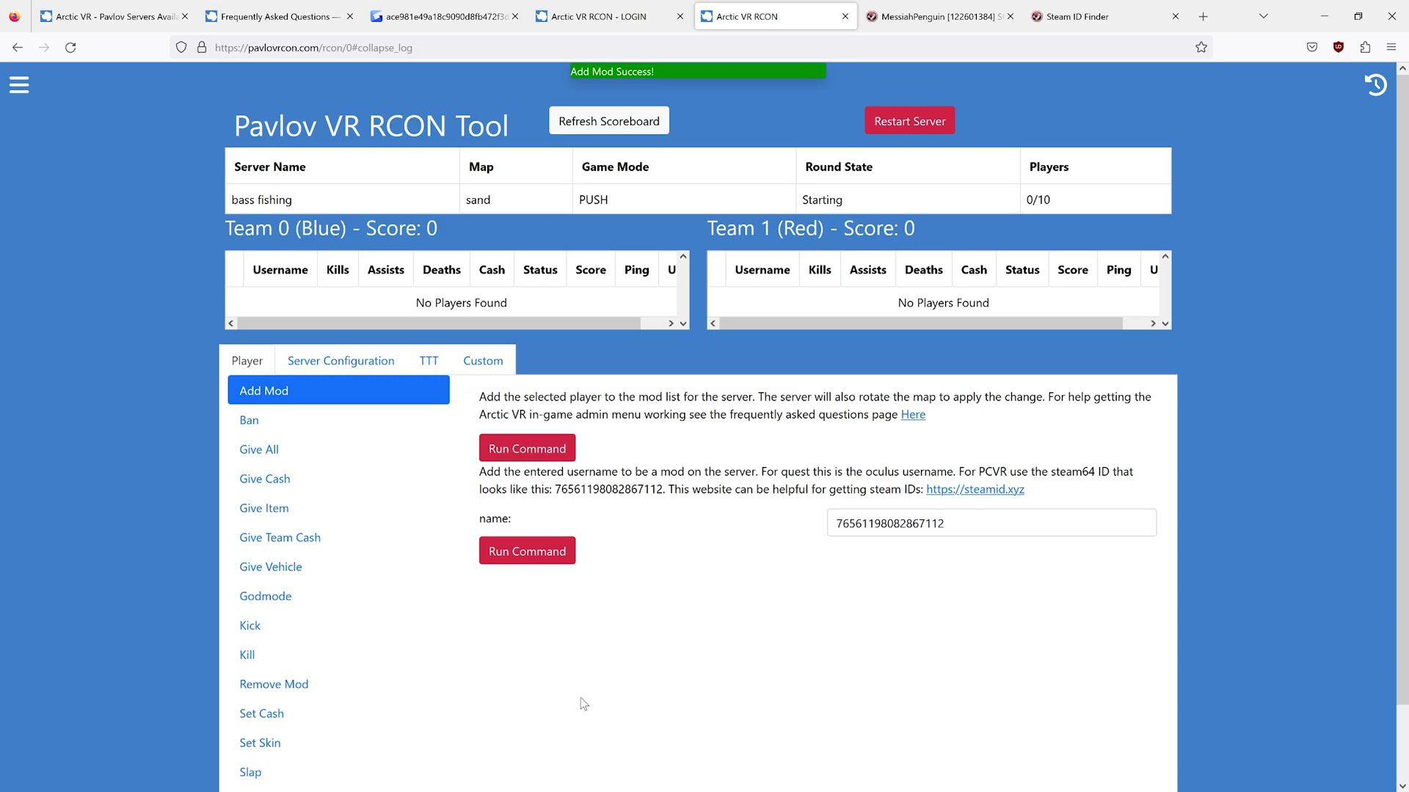
{"action": "left_click_drag", "start_coordinate": [948, 523], "coordinate": [835, 523]}
{"action": "left_click", "coordinate": [961, 536]}
{"action": "key", "text": "ctrl+a"}
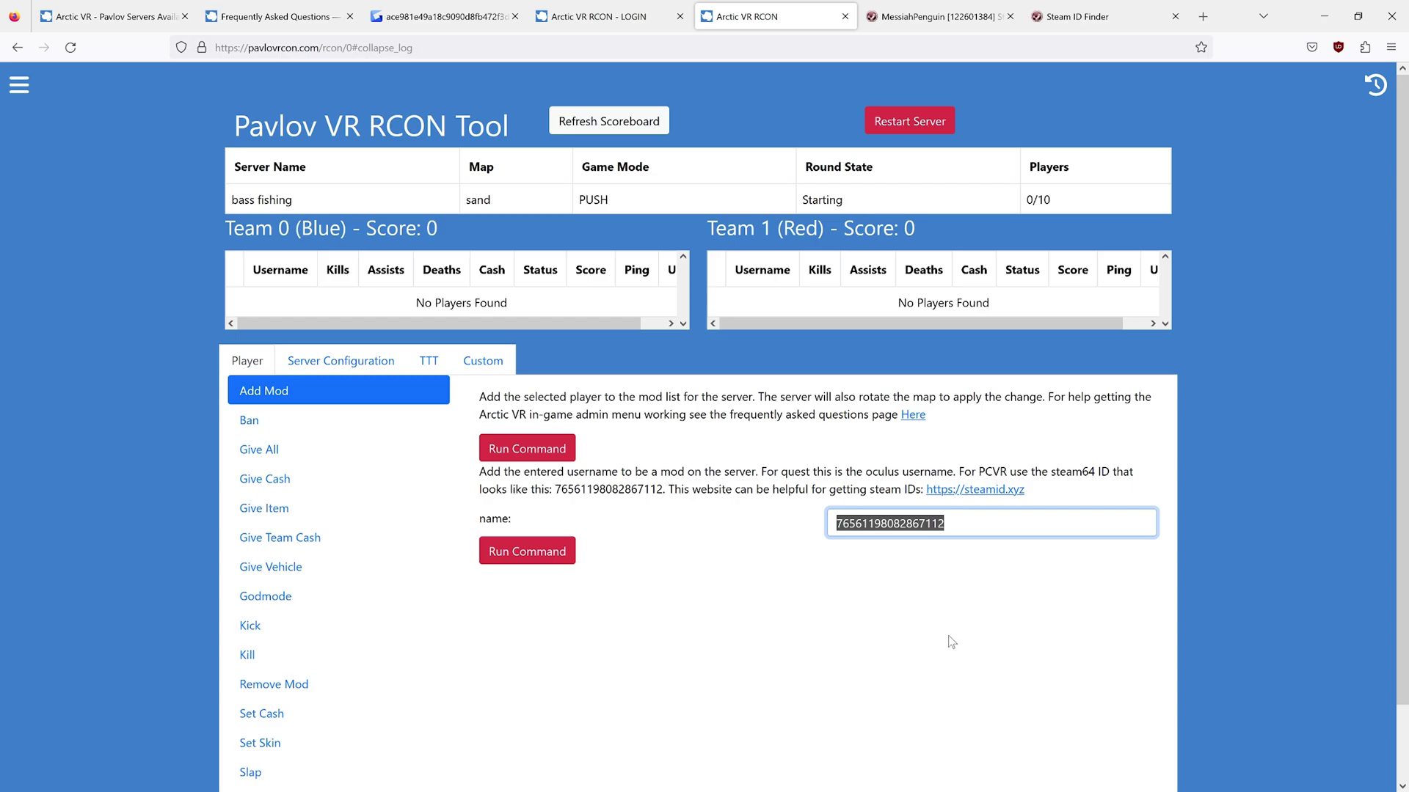
{"action": "type", "text": "MessiahPenguin"}
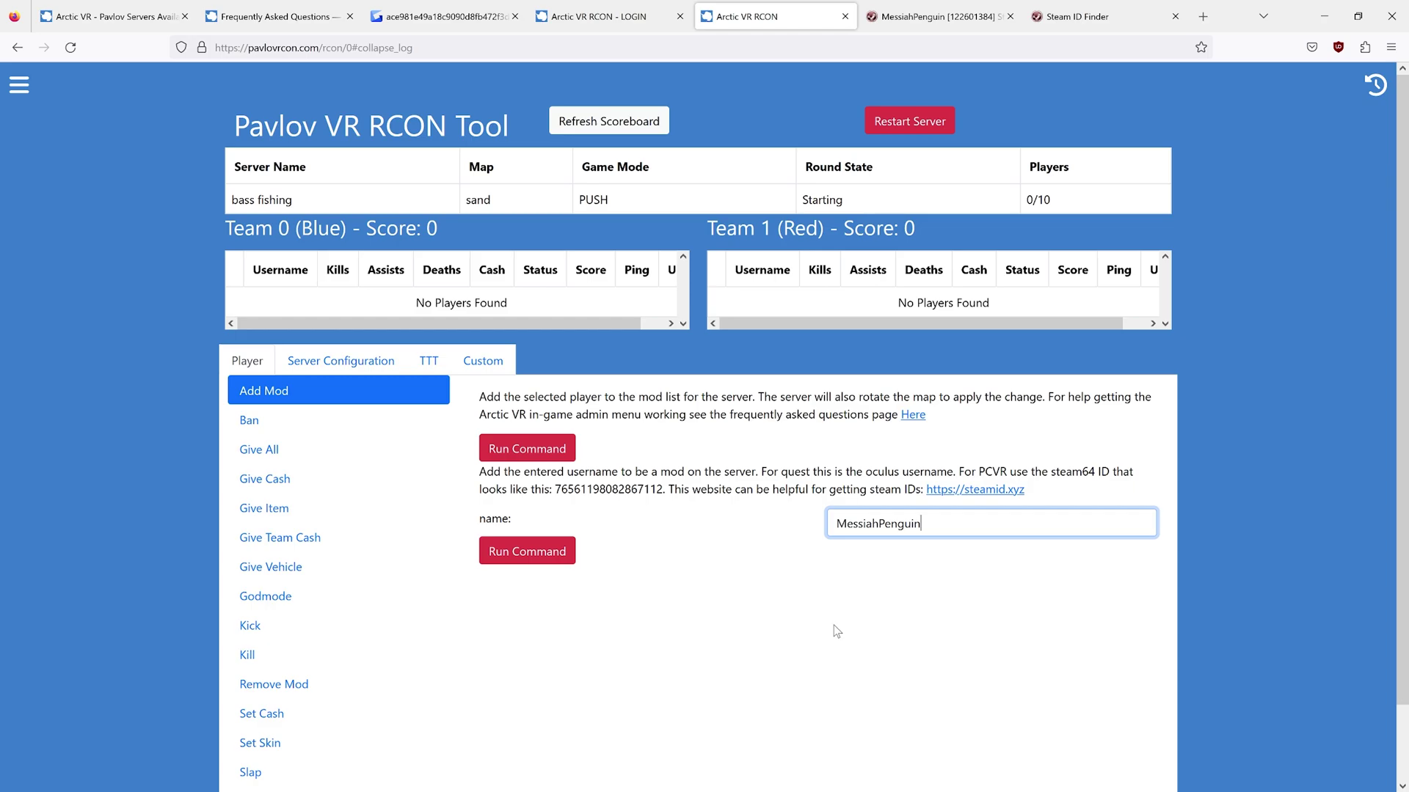
{"action": "key", "text": "Home"}
{"action": "key", "text": "shift+Right"}
{"action": "left_click", "coordinate": [946, 594]}
{"action": "left_click", "coordinate": [552, 554]}
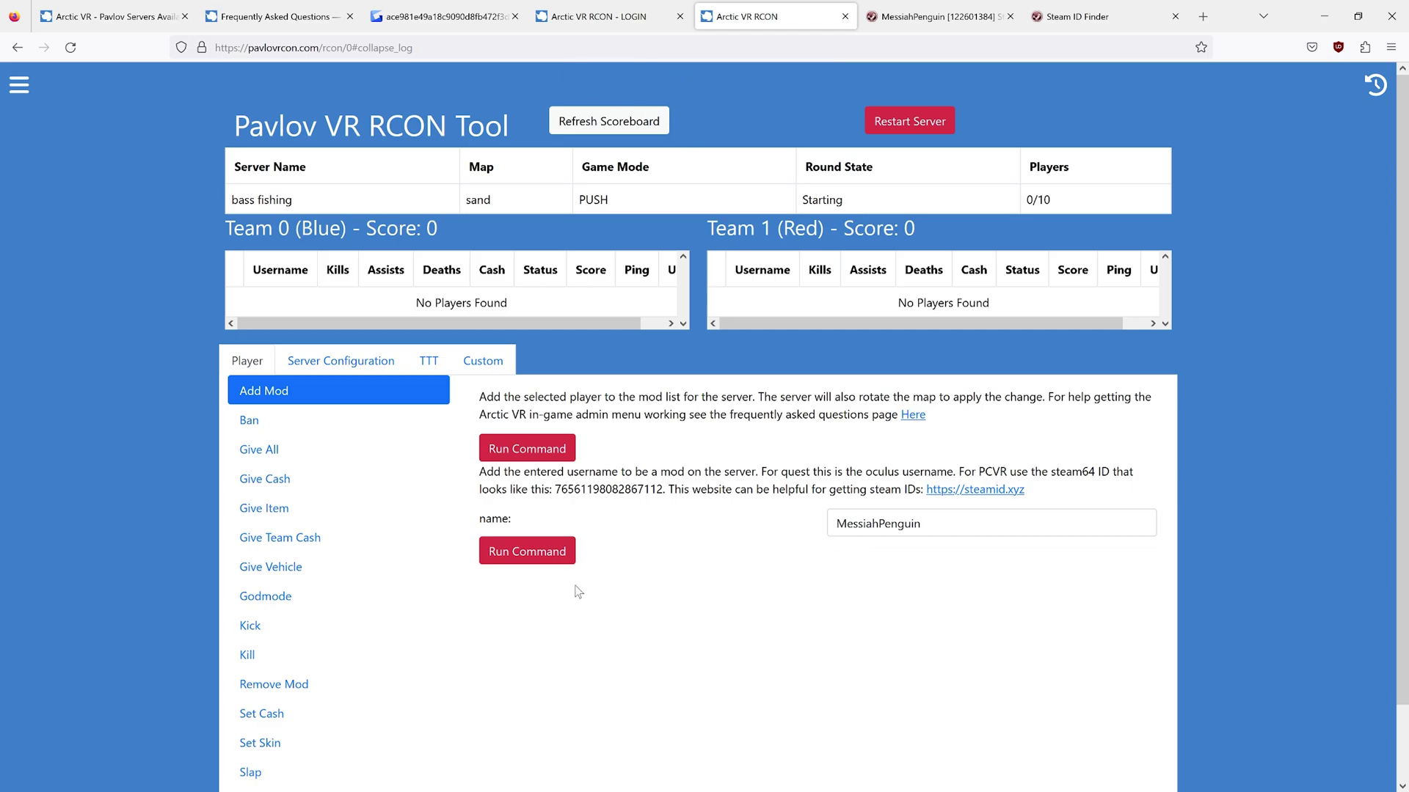
- Open the Remove Mod panel, reloading the page so the mod list refreshes
{"action": "left_click", "coordinate": [293, 690]}
{"action": "left_click", "coordinate": [884, 450]}
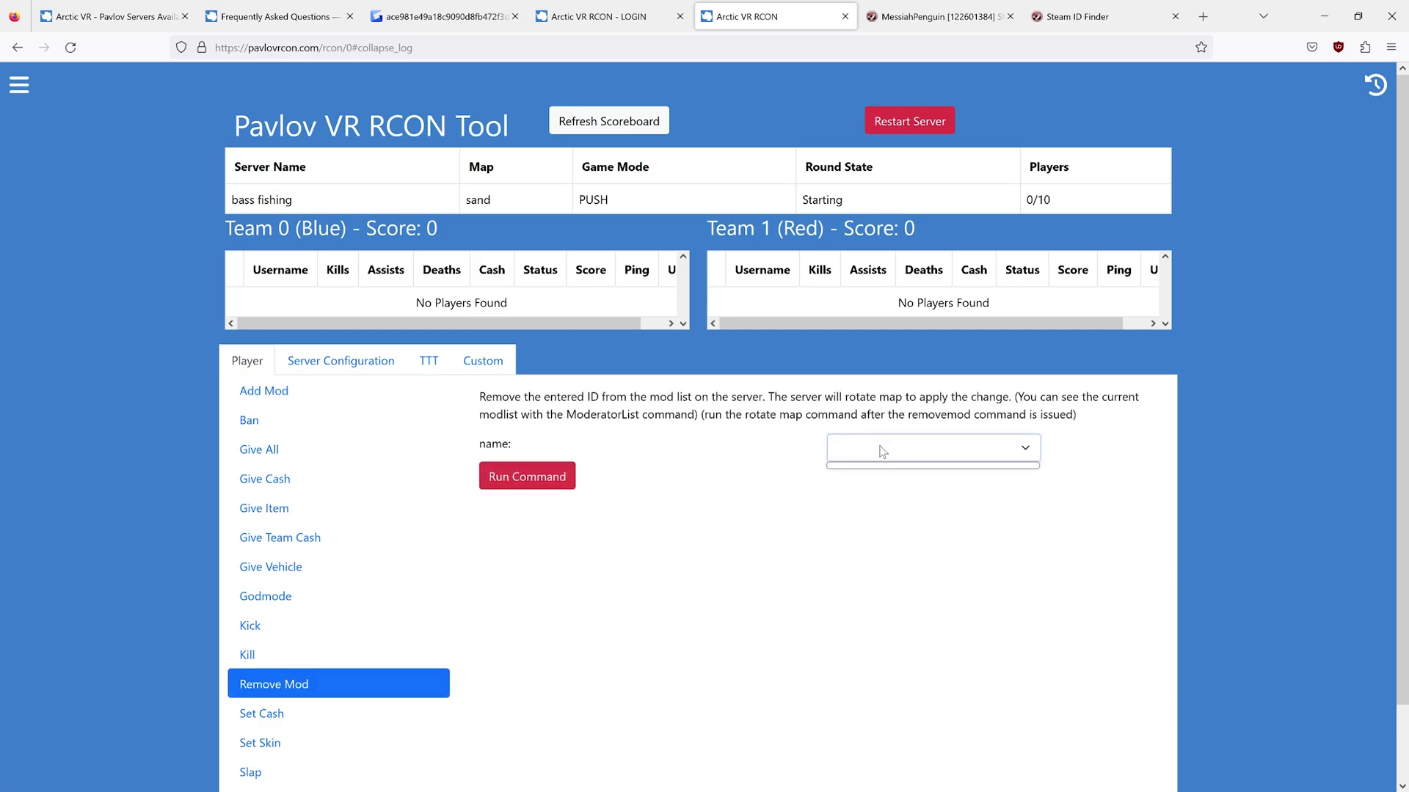
{"action": "left_click", "coordinate": [76, 48]}
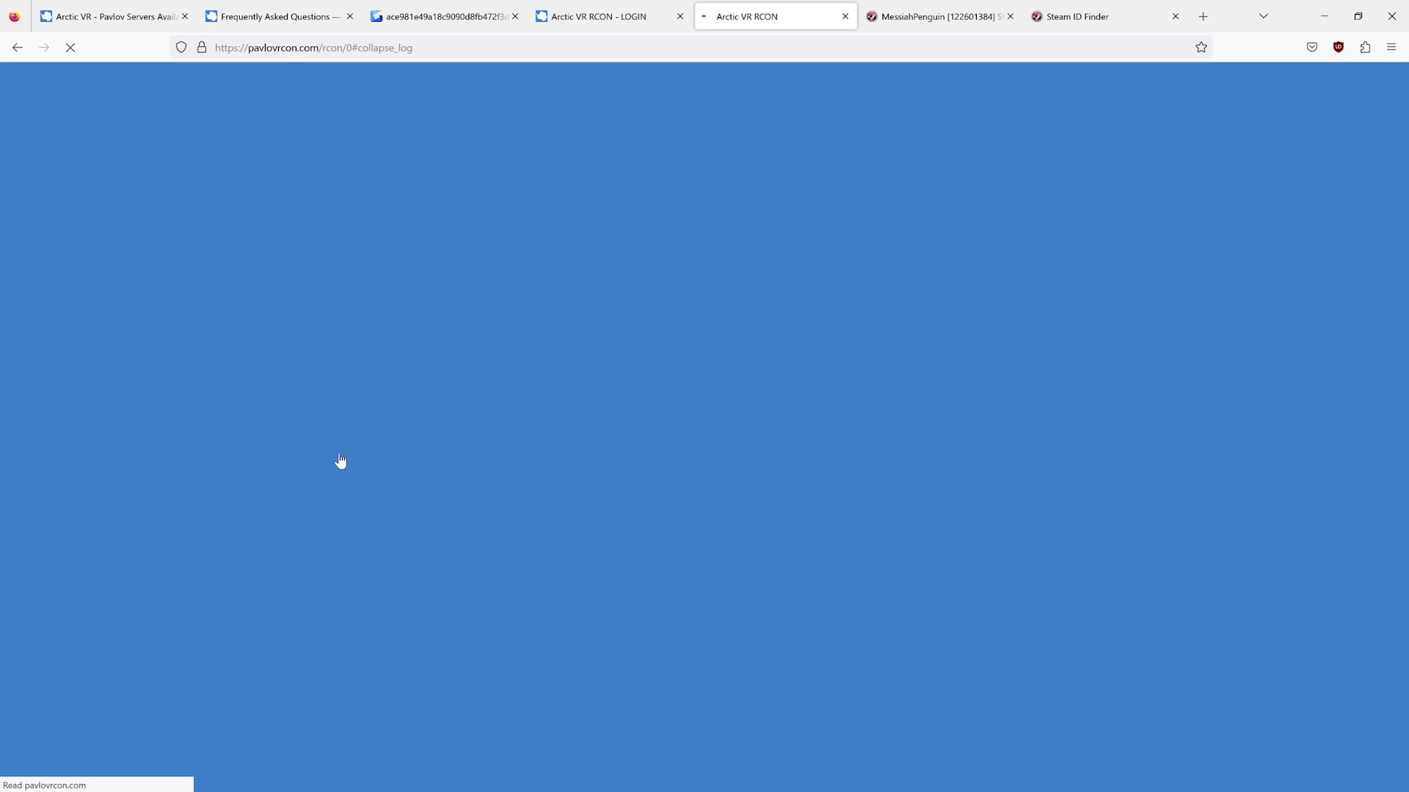
{"action": "left_click", "coordinate": [265, 693]}
- Check both mod entries in the name dropdown, leaving the Steam64 ID selected
{"action": "left_click", "coordinate": [870, 449]}
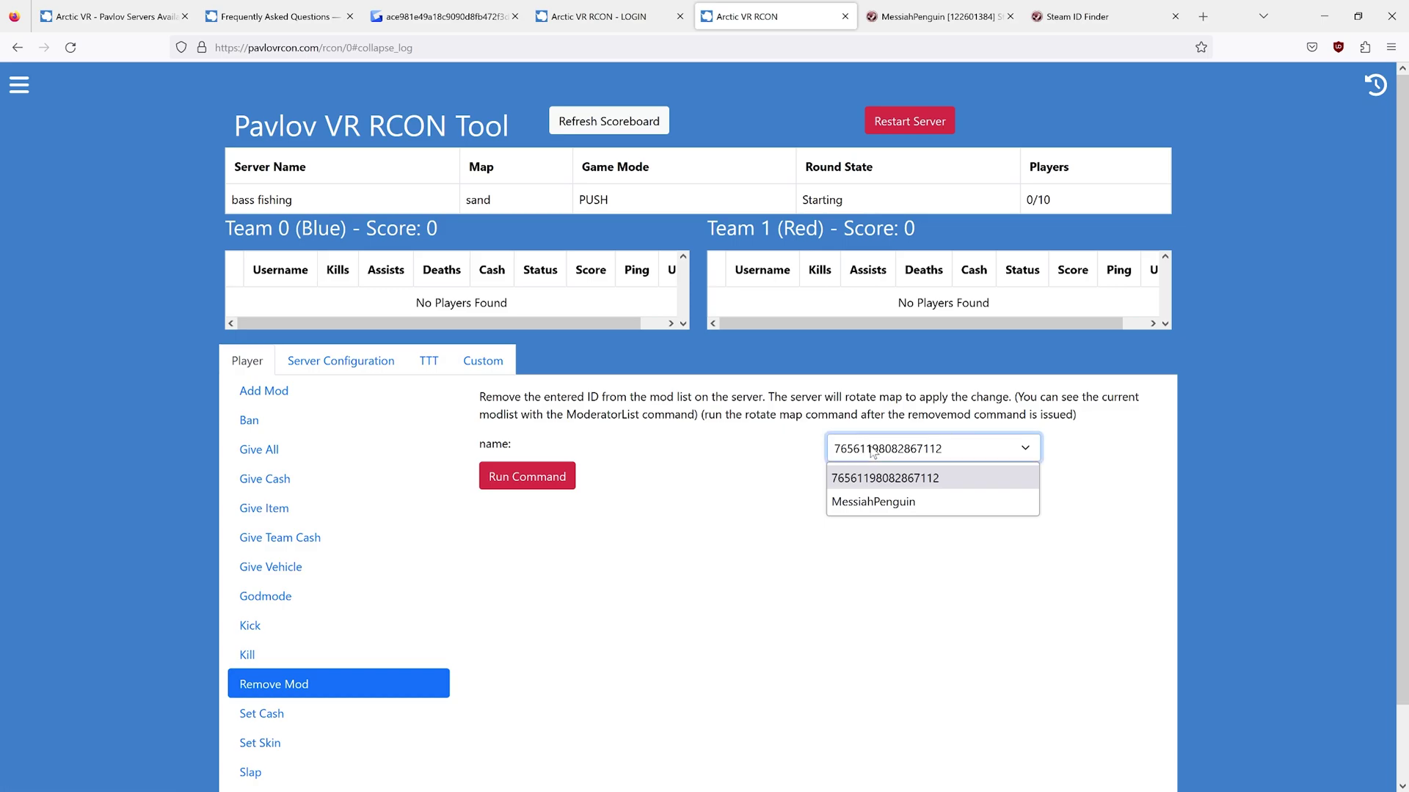
{"action": "left_click", "coordinate": [848, 490]}
{"action": "left_click", "coordinate": [873, 449]}
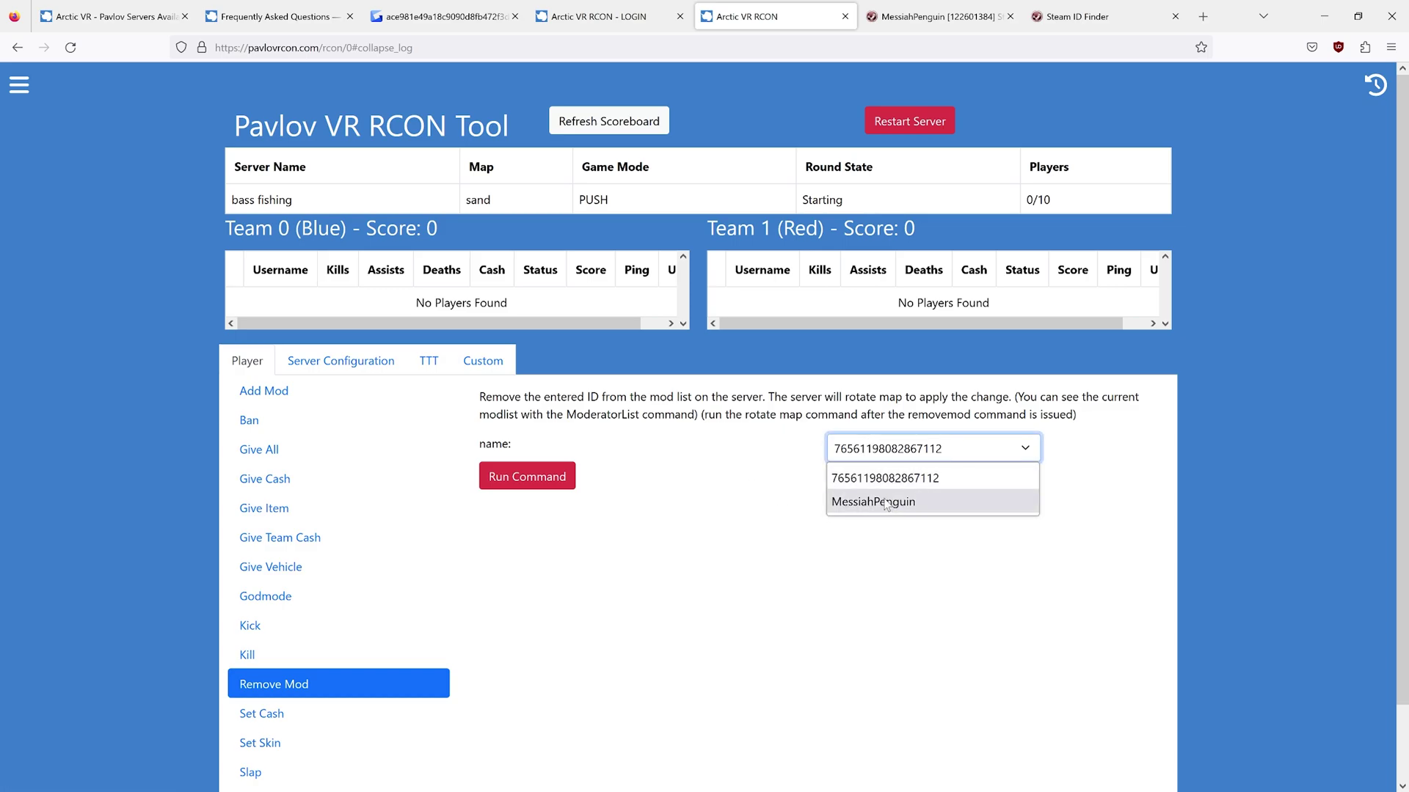
{"action": "left_click", "coordinate": [912, 505]}
{"action": "left_click", "coordinate": [870, 451]}
{"action": "left_click", "coordinate": [886, 480]}
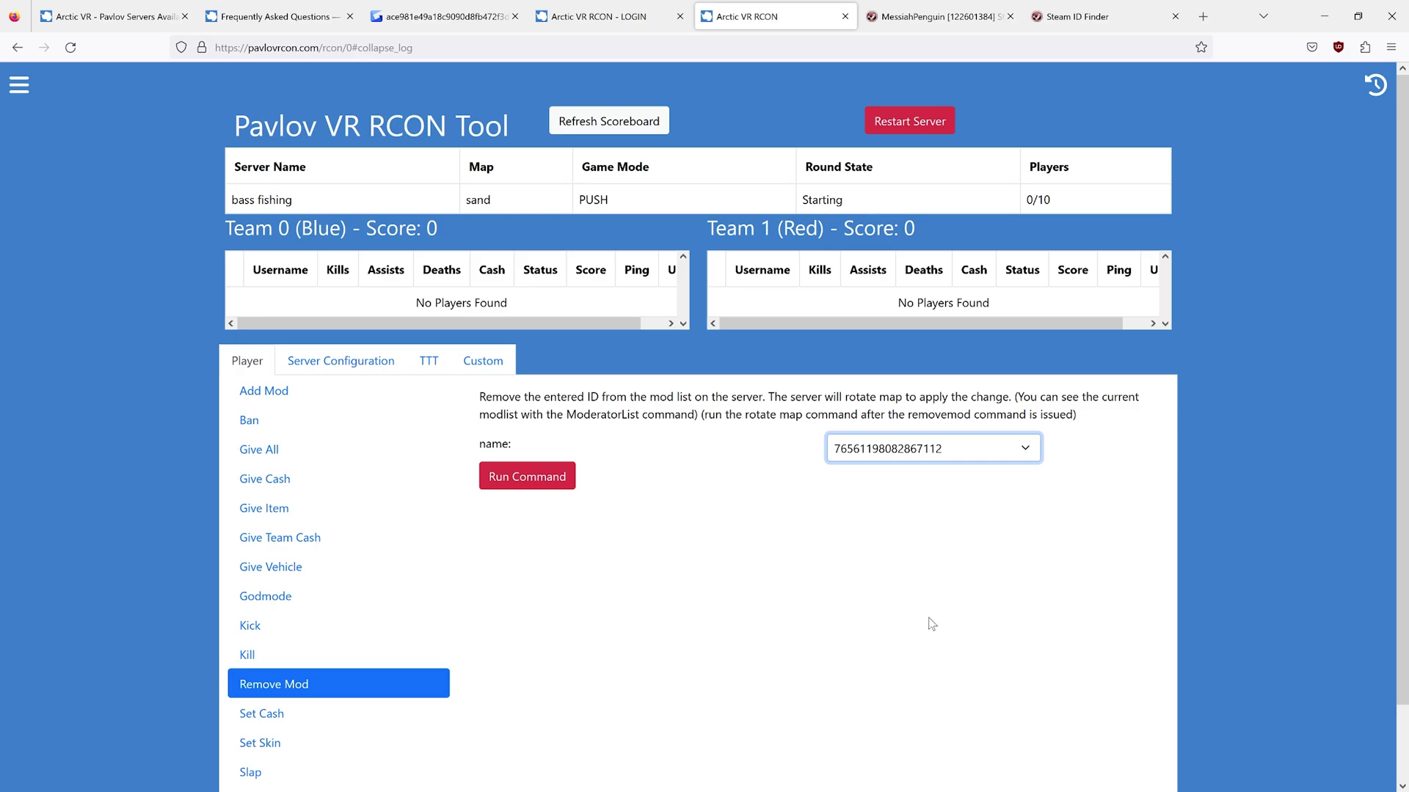